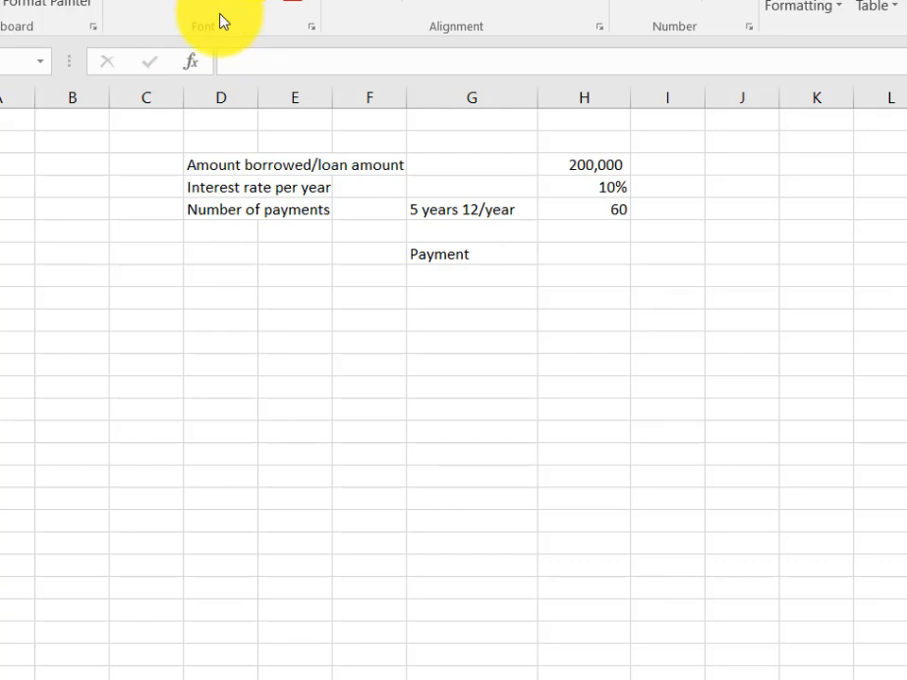
Insert the PMT function into cell H7 beside the Payment label.
left_click(192, 68)
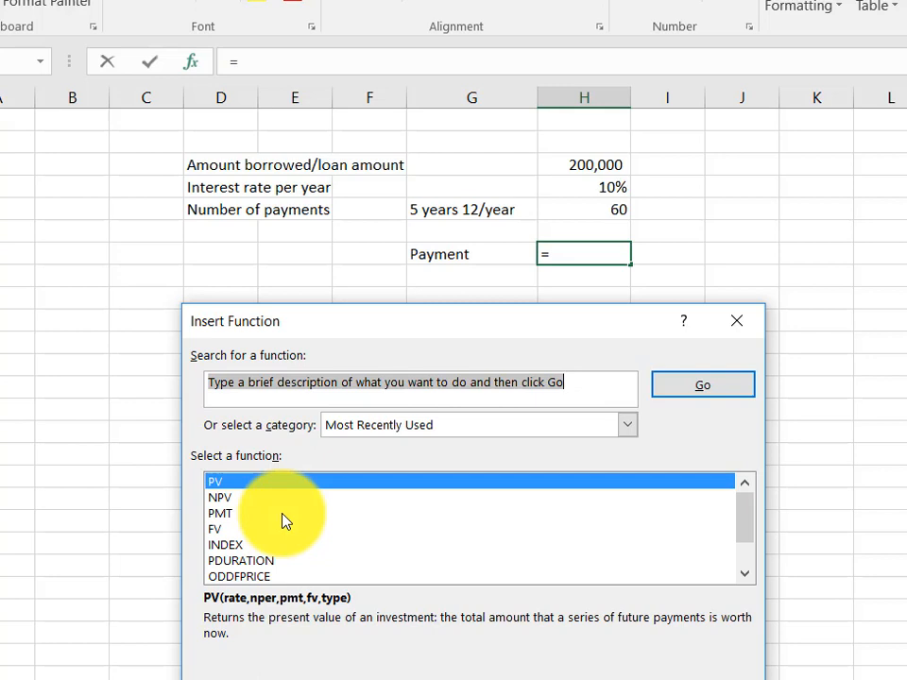
left_click(628, 426)
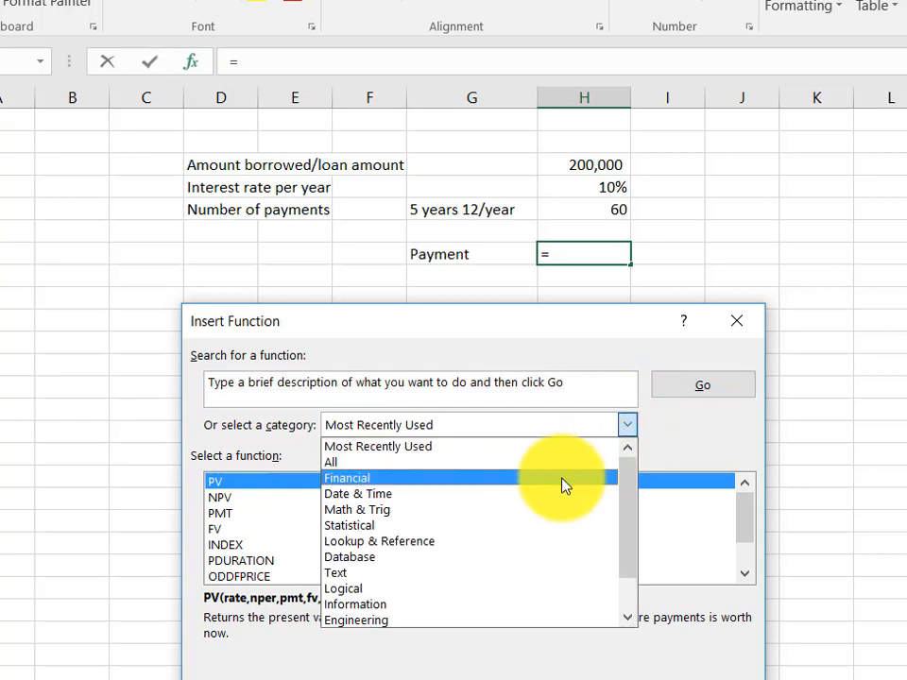
left_click(677, 440)
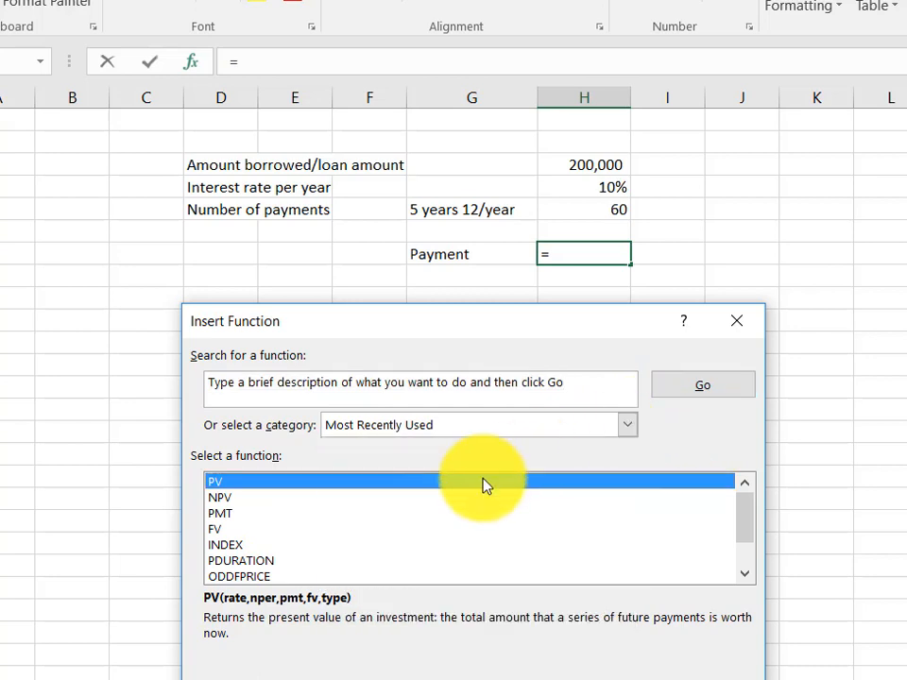
left_click(228, 515)
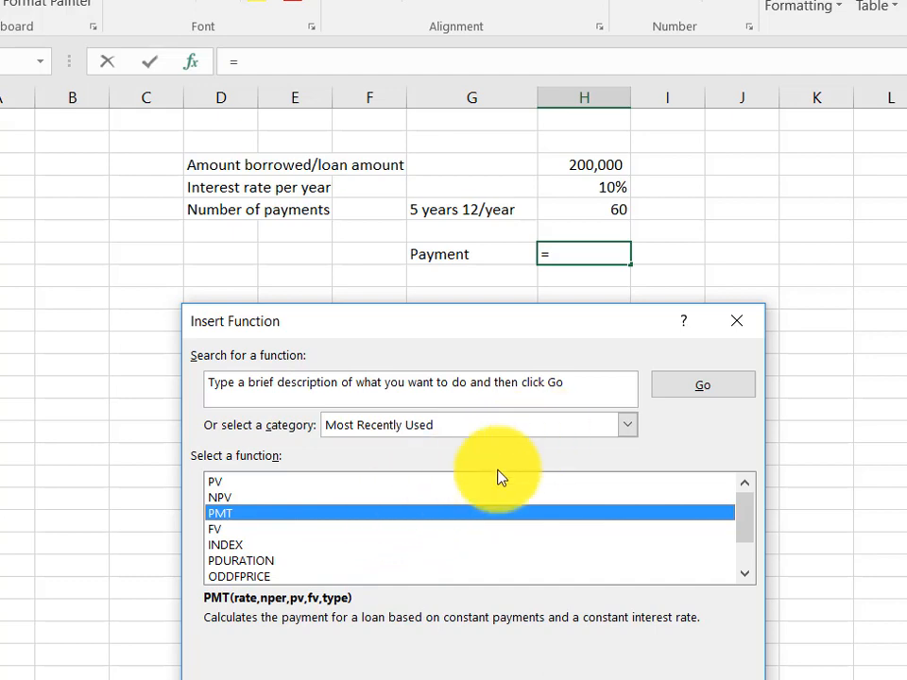
double_click(411, 517)
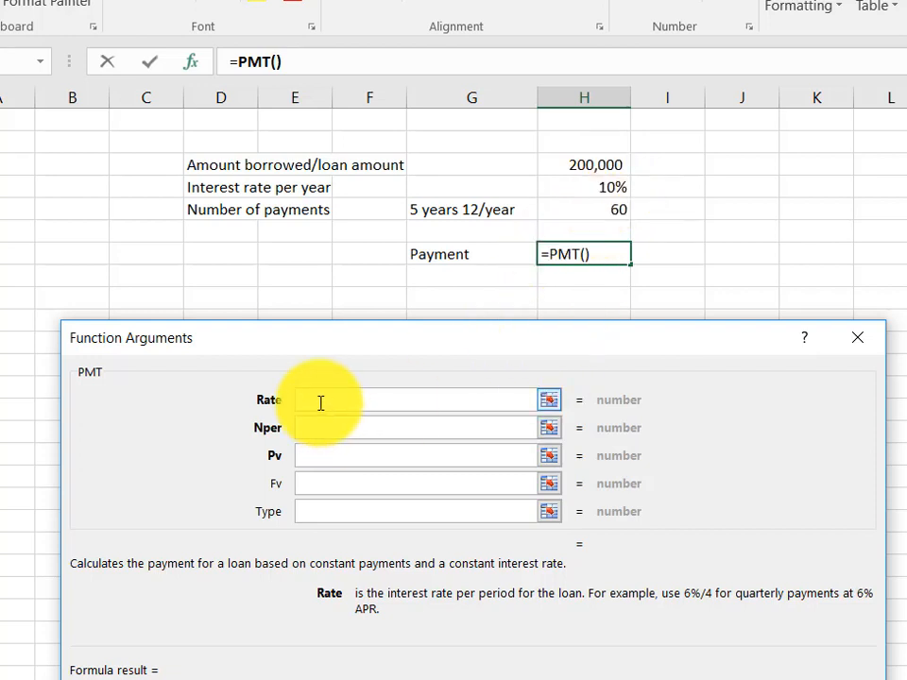
Set the PMT Rate argument to the yearly interest rate divided into months, H4/12.
left_click(549, 402)
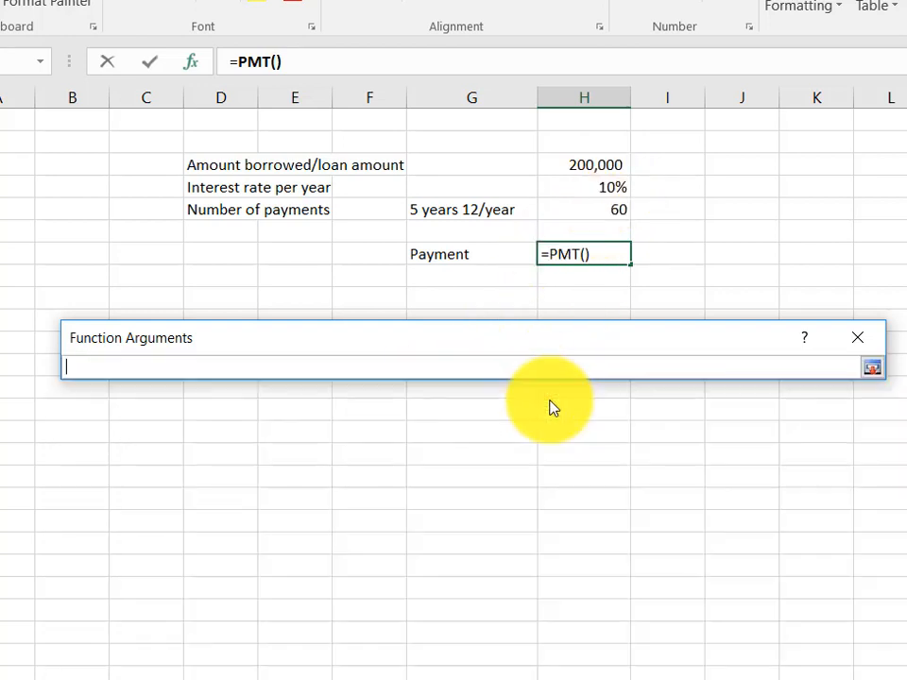
left_click(609, 192)
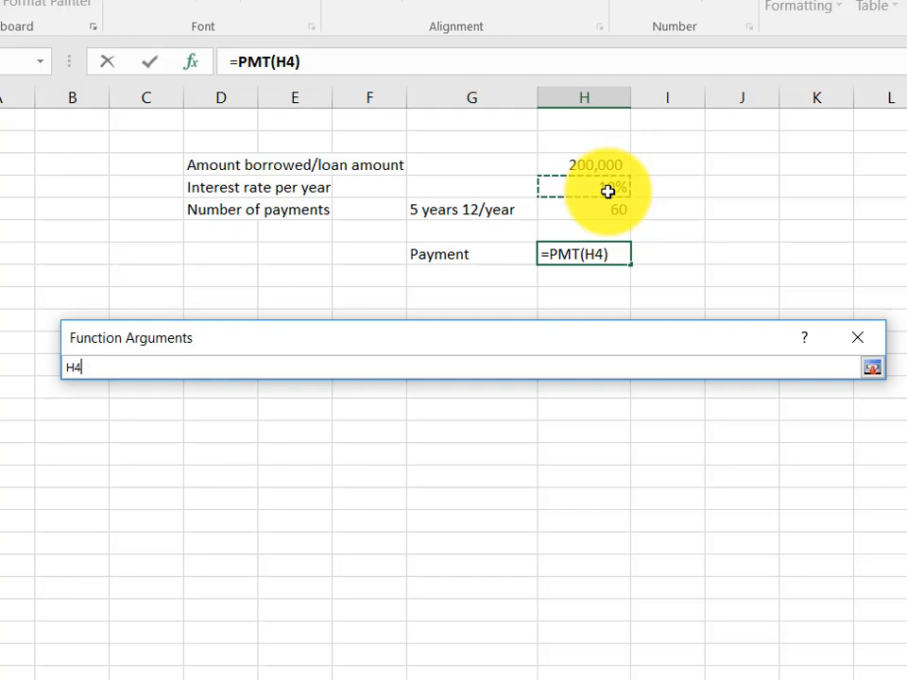
type("/")
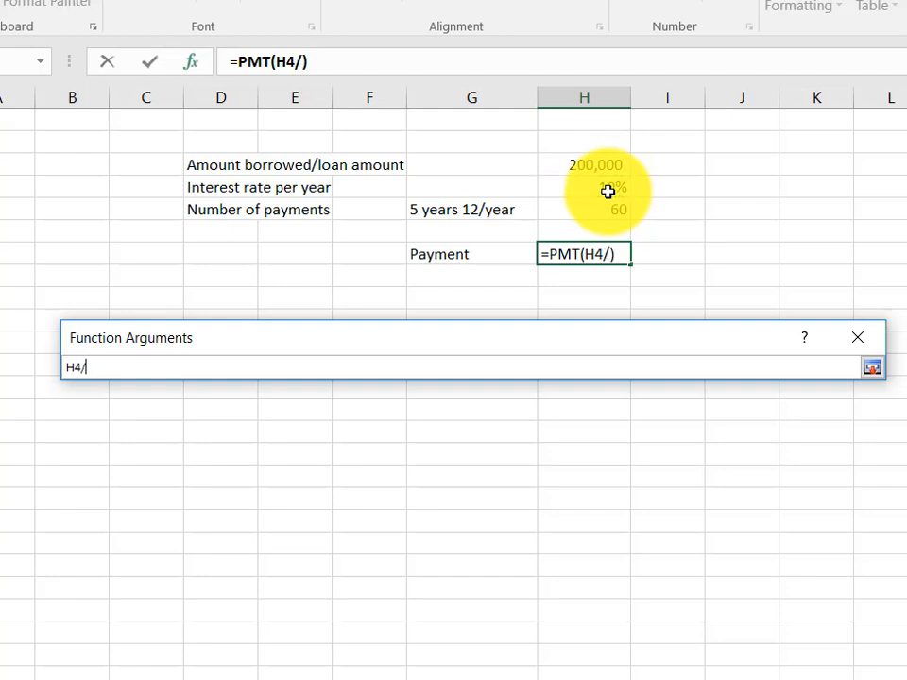
type("12")
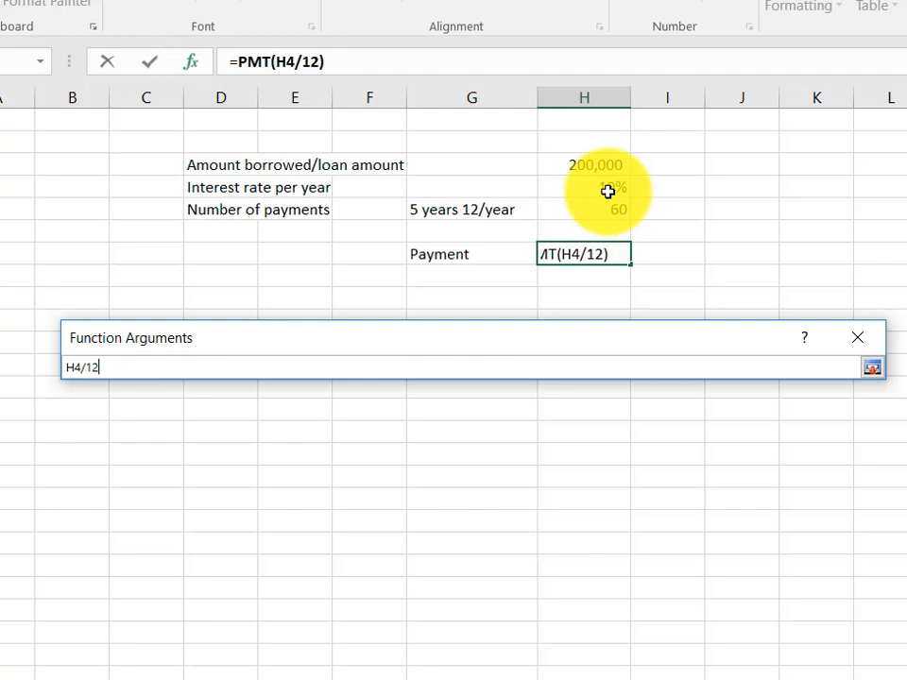
key("Return")
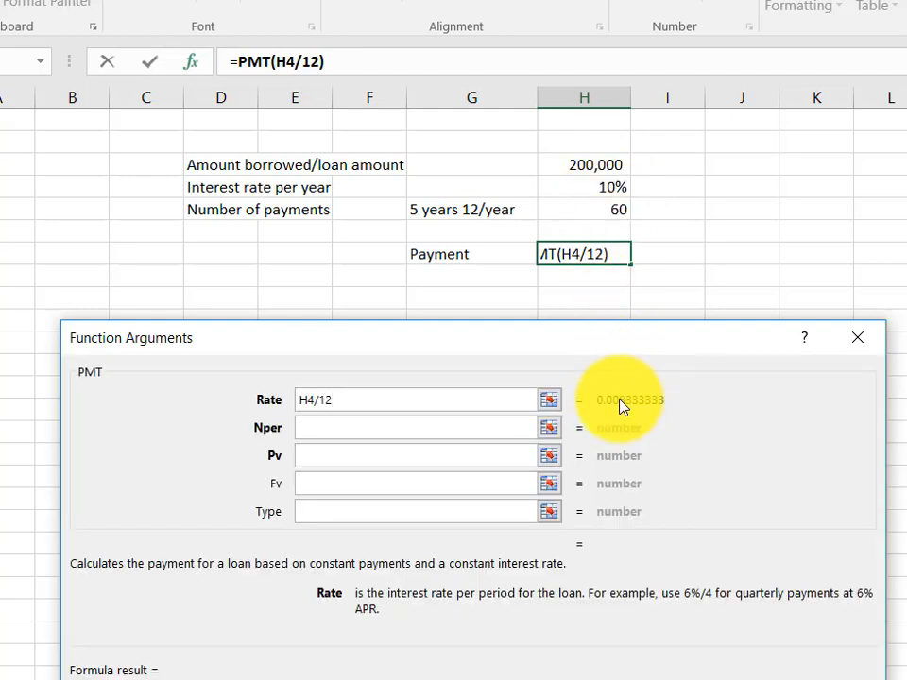
Set the Nper argument to the number of payments in cell H5.
left_click(362, 429)
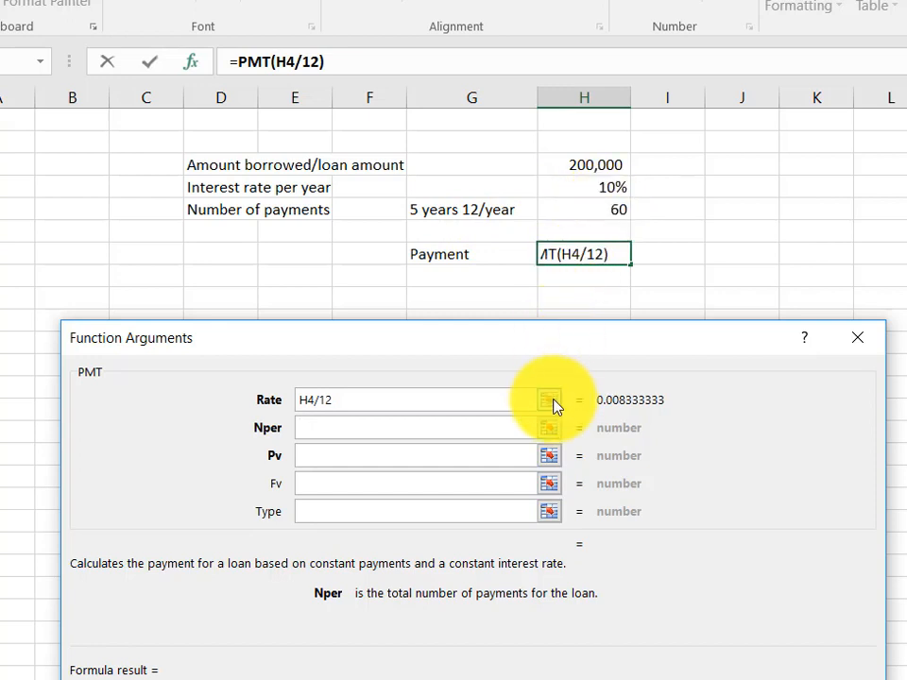
left_click(545, 430)
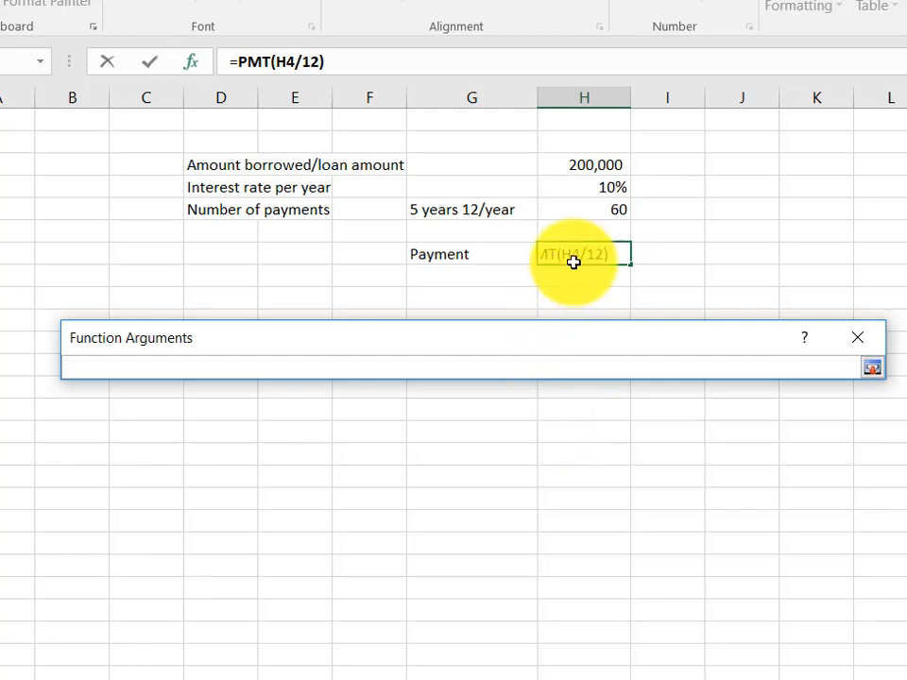
left_click(595, 209)
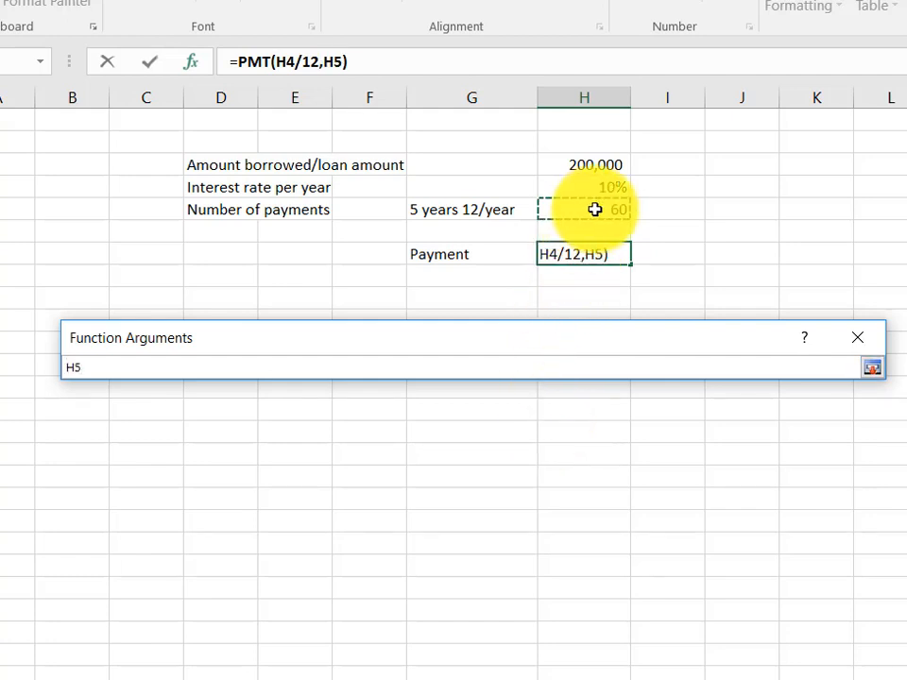
key("Return")
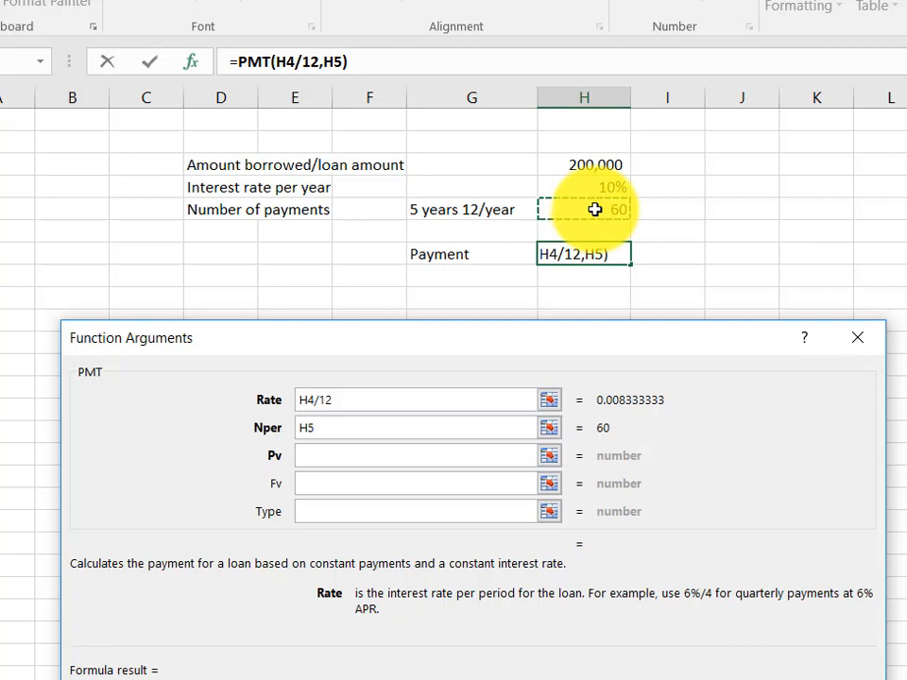
left_click(340, 429)
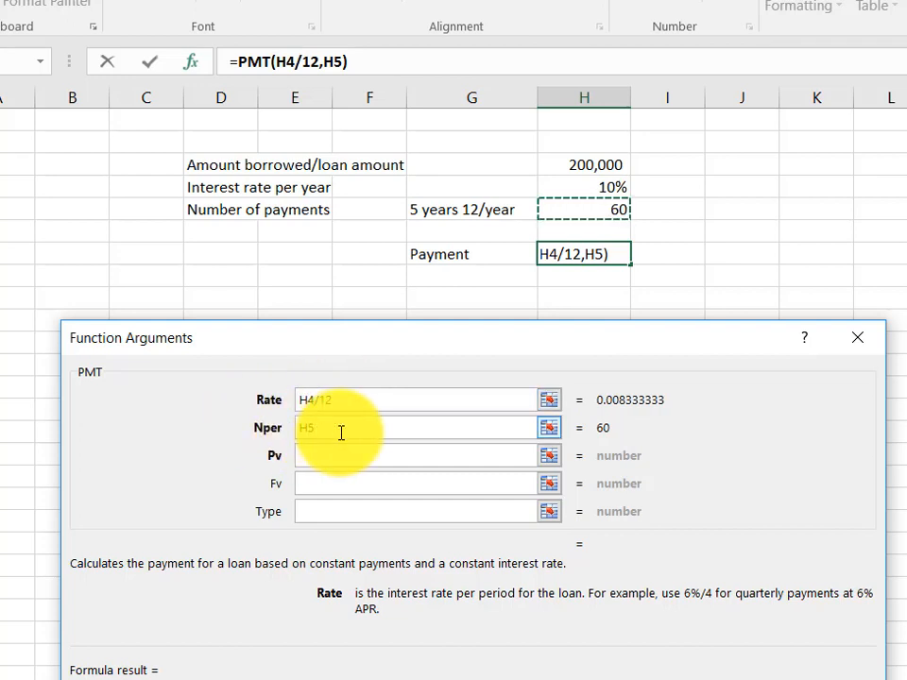
left_click(350, 401)
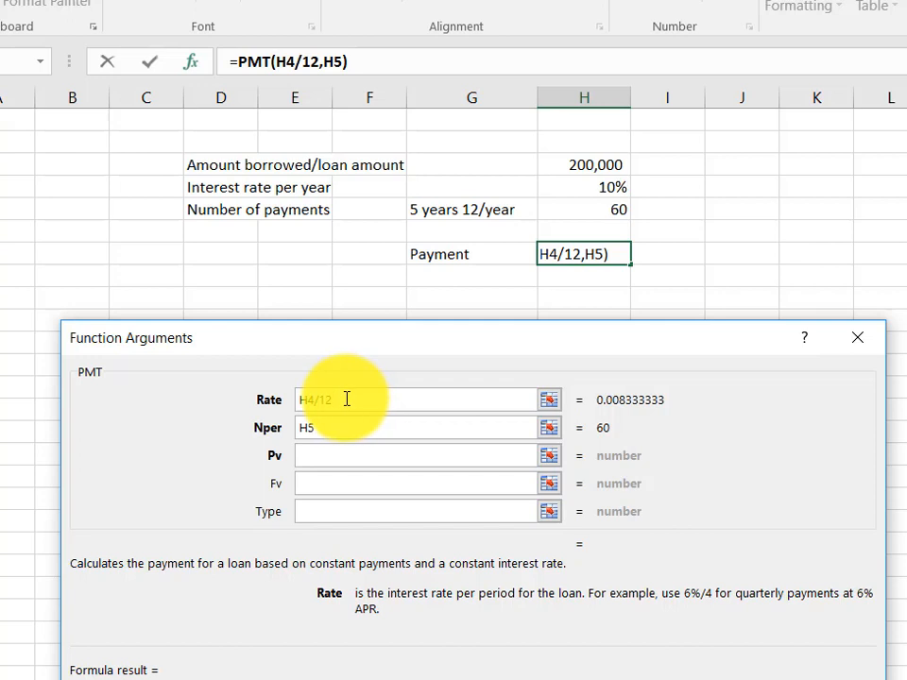
left_click(342, 430)
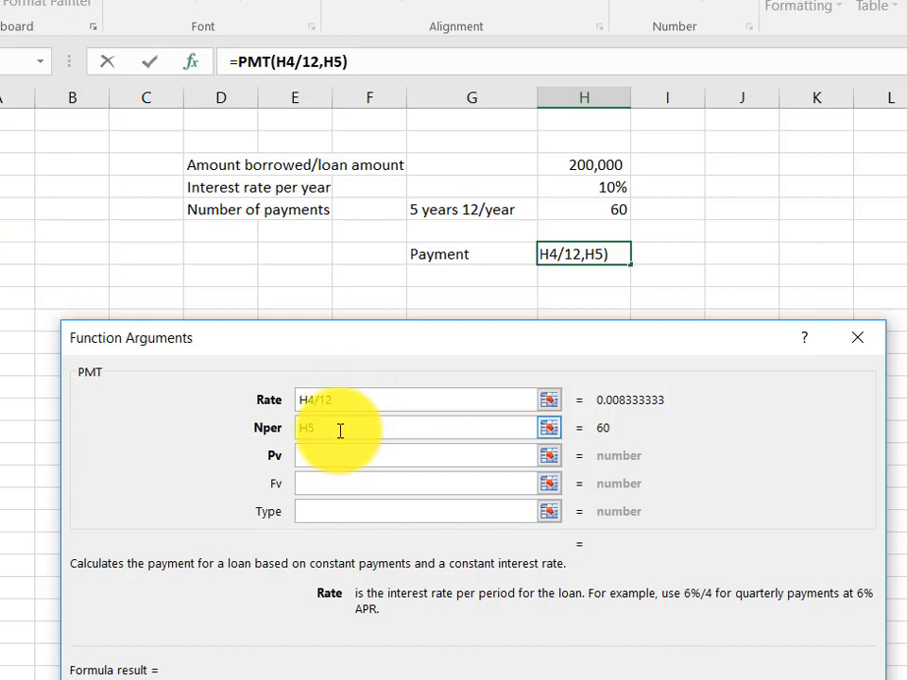
left_click(348, 399)
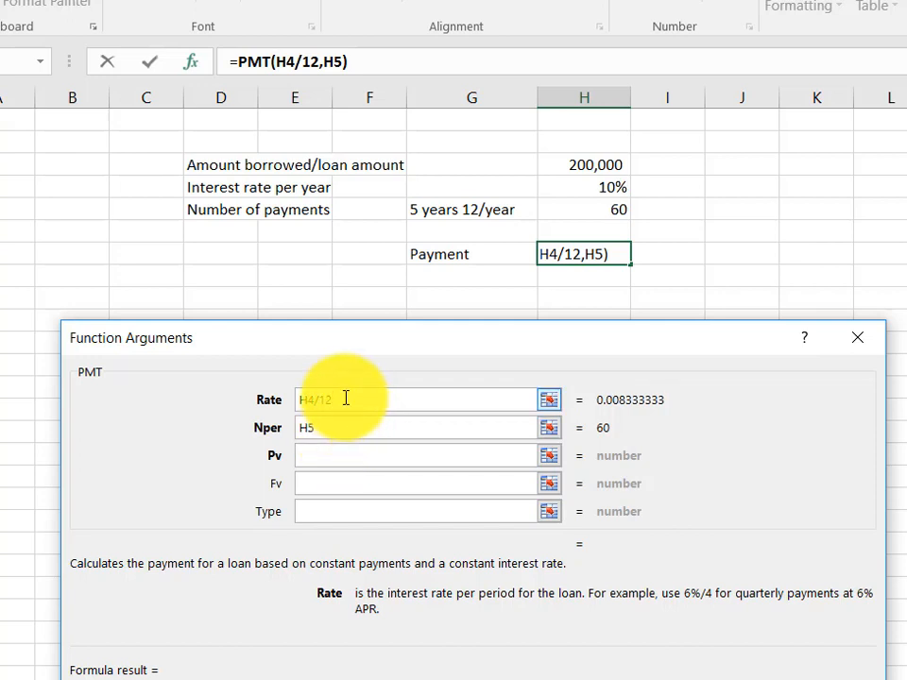
Set the Pv argument to the loan amount in cell H3.
left_click(331, 457)
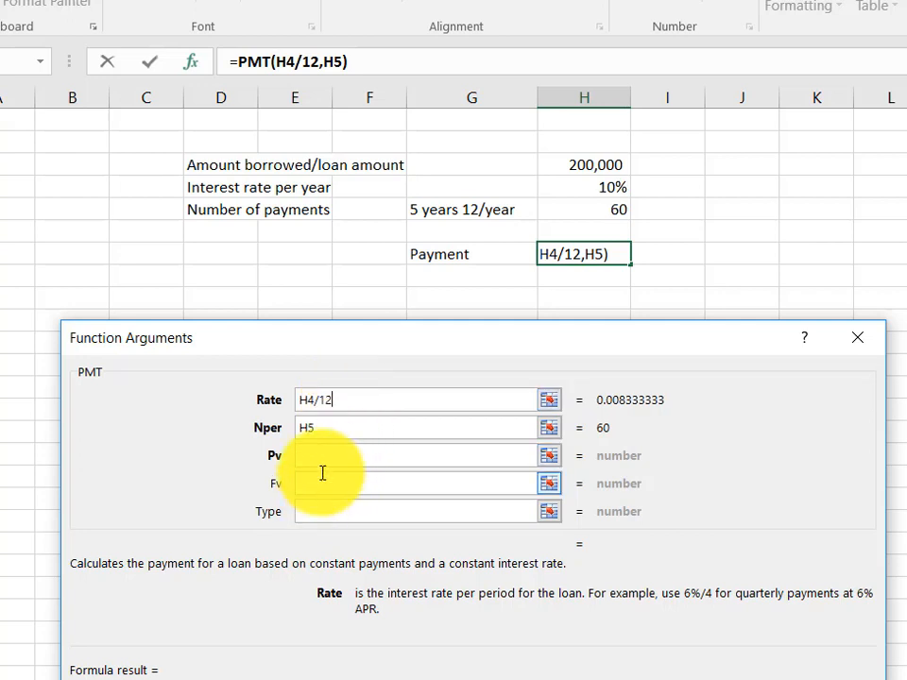
left_click(321, 455)
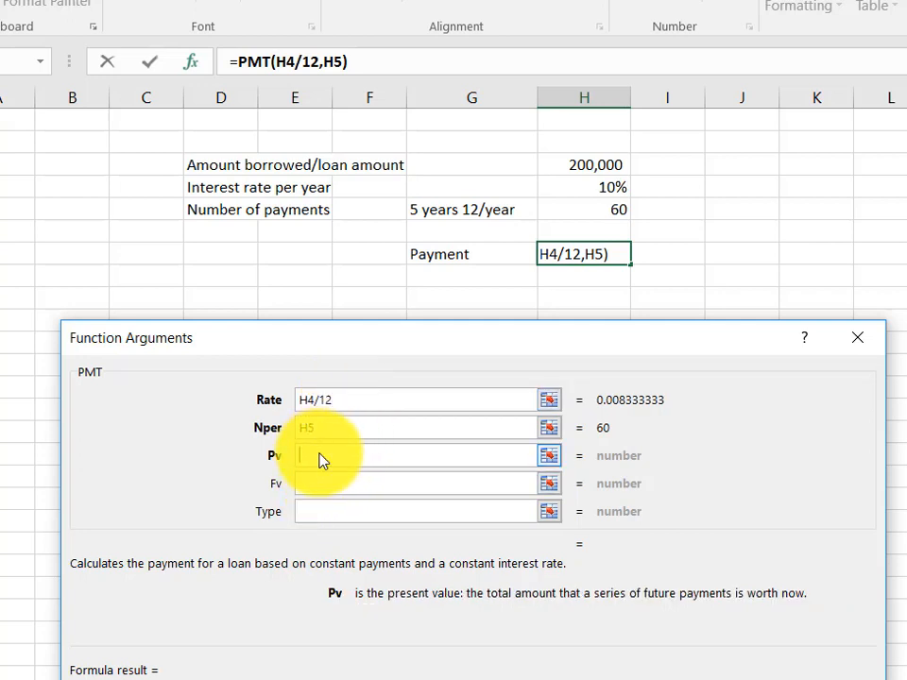
left_click(549, 457)
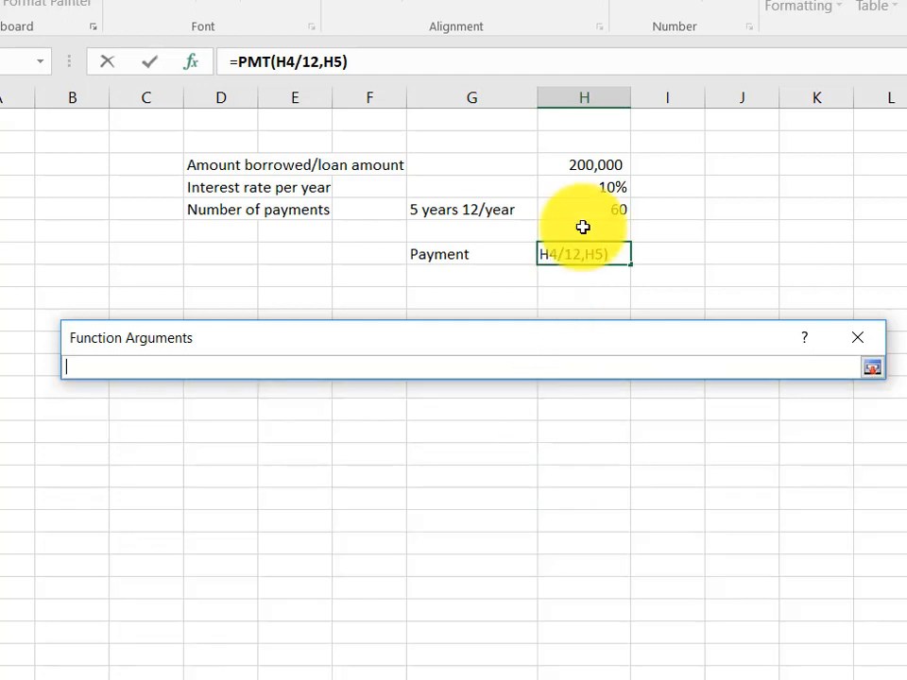
left_click(597, 167)
key("Return")
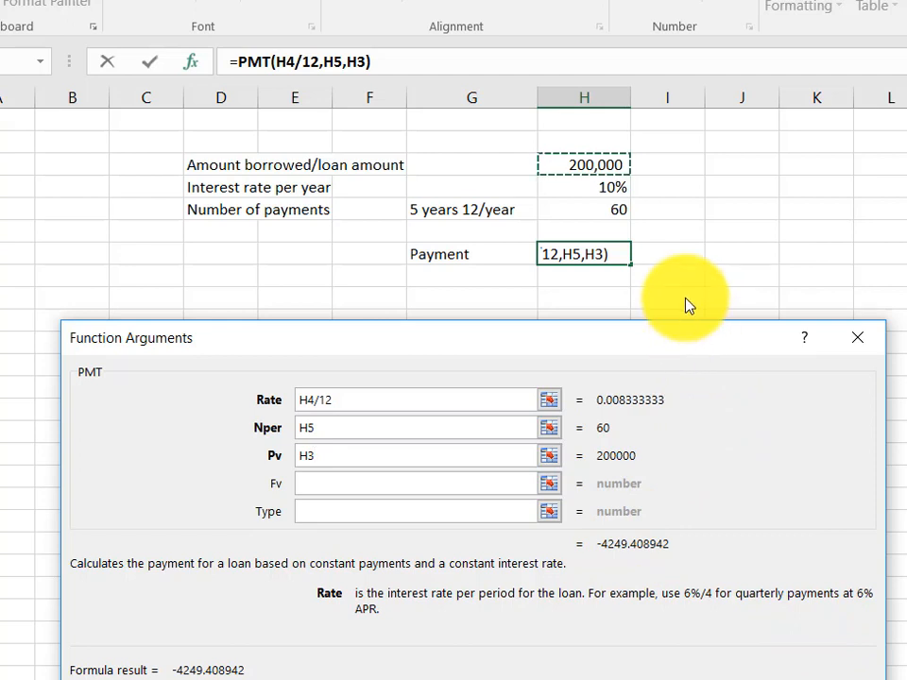
left_click_drag(684, 321, 668, 299)
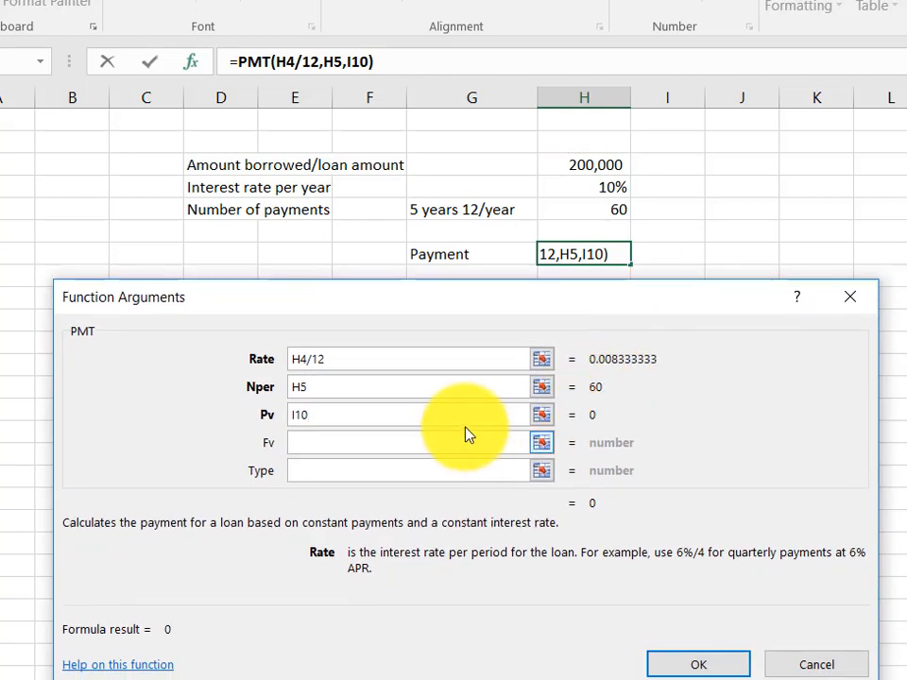
left_click(542, 416)
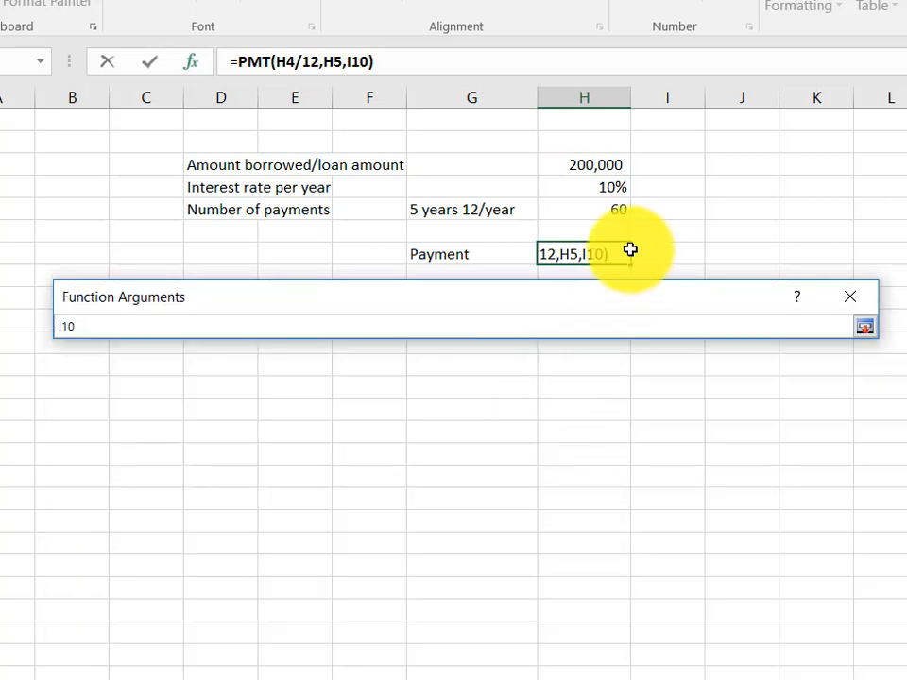
type("+")
left_click(599, 210)
key("Return")
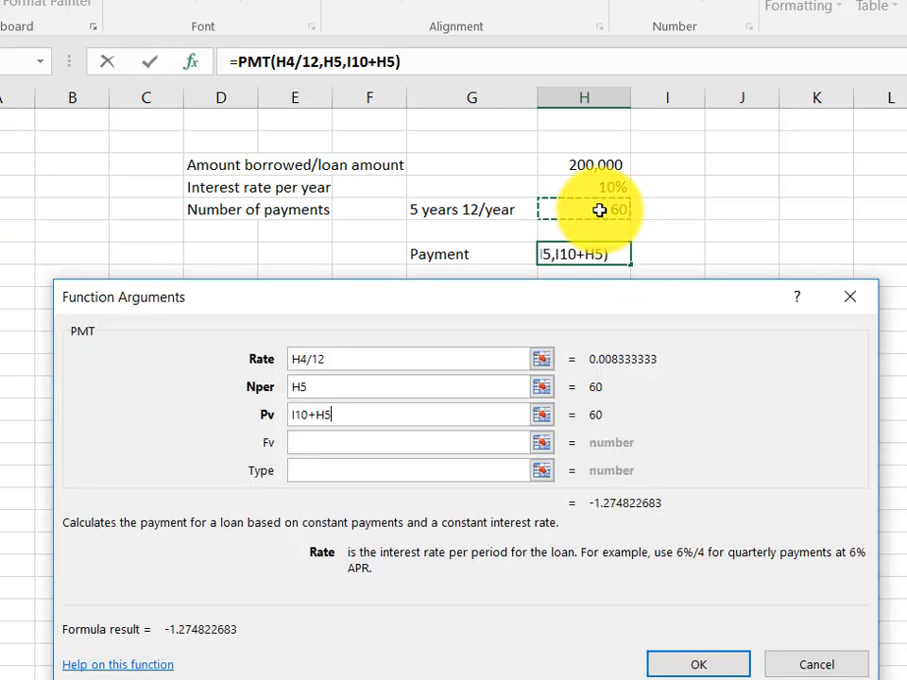
Replace the mistaken Pv entry with the loan amount cell H3 and confirm the PMT formula.
key("BackSpace")
key("BackSpace")
key("BackSpace")
key("BackSpace")
key("BackSpace")
key("BackSpace")
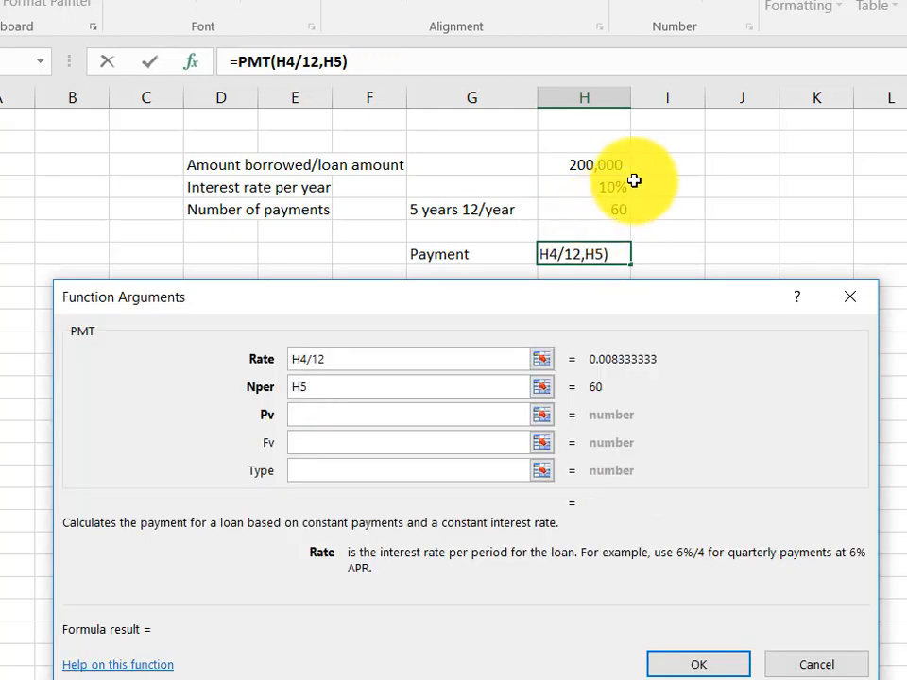
left_click(596, 167)
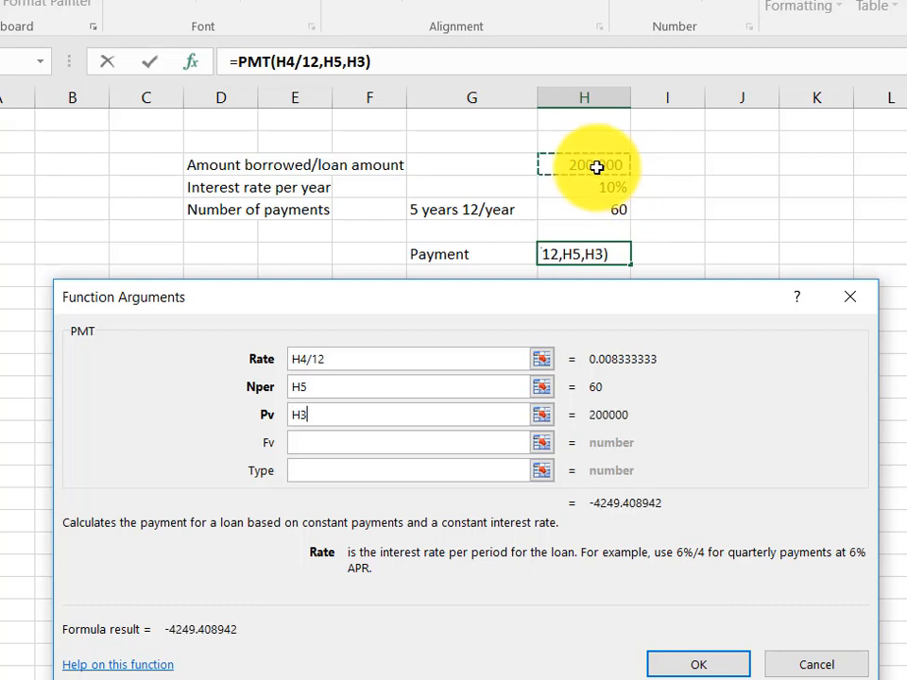
left_click(701, 668)
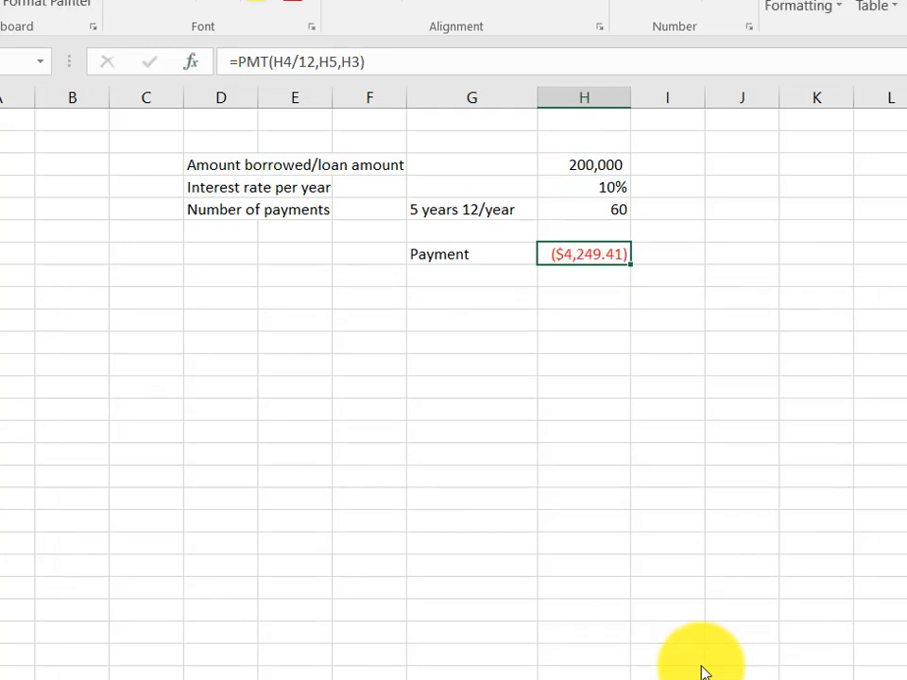